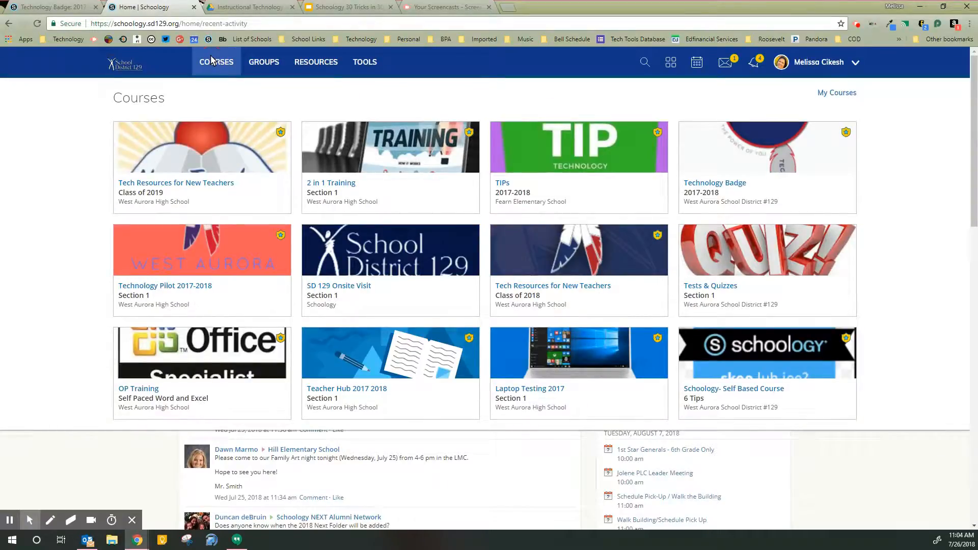
Save the Technology Badge: 2017-2018 course to the Home resource collection with no folder, and open the transfer history.
click(795, 186)
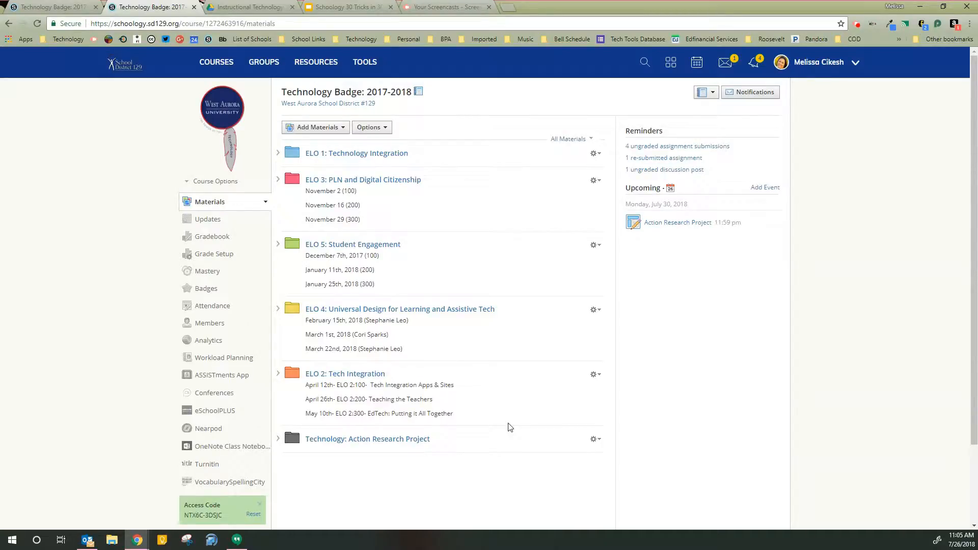
click(367, 129)
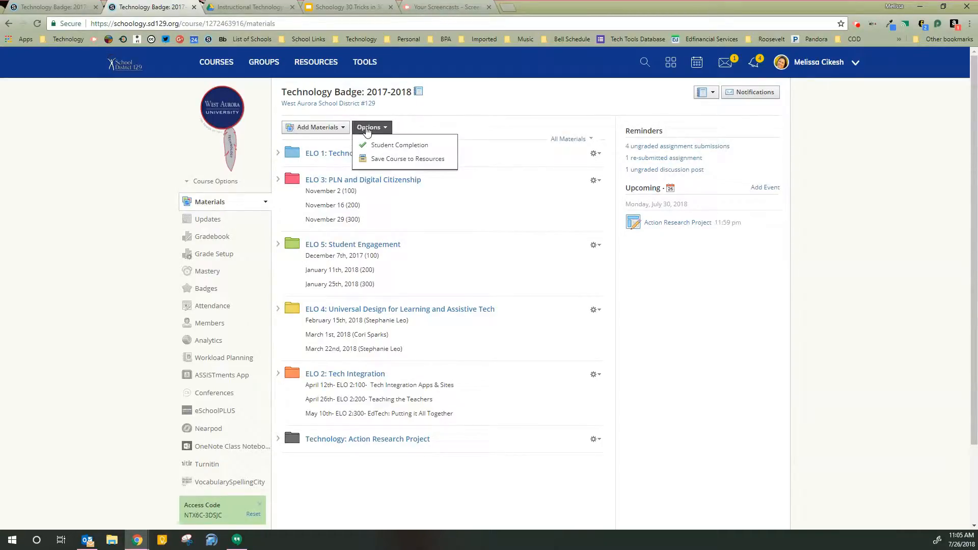
click(381, 162)
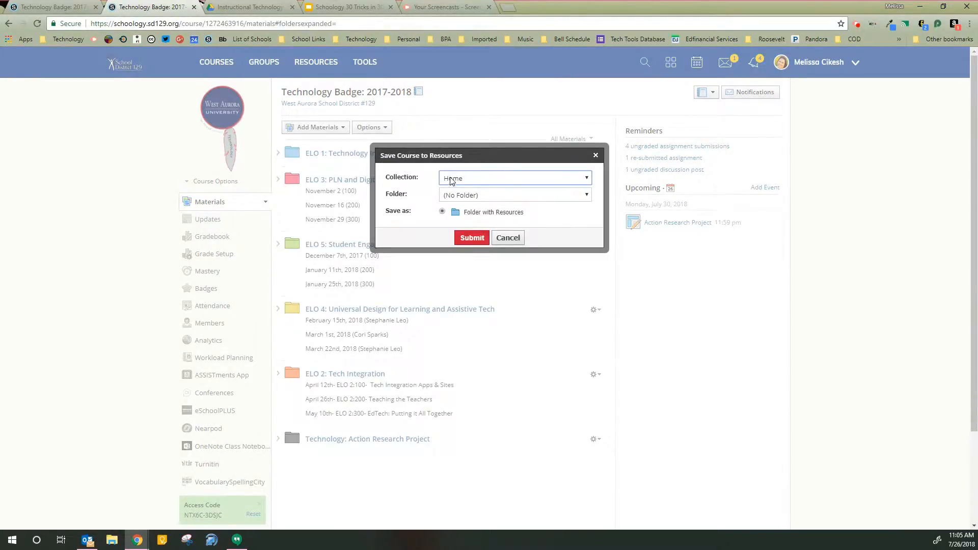
click(453, 179)
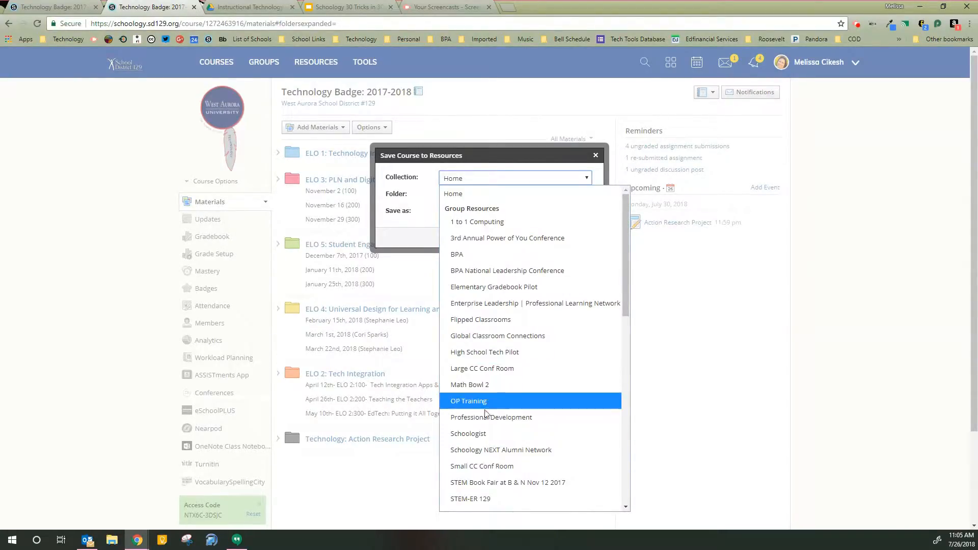
click(514, 193)
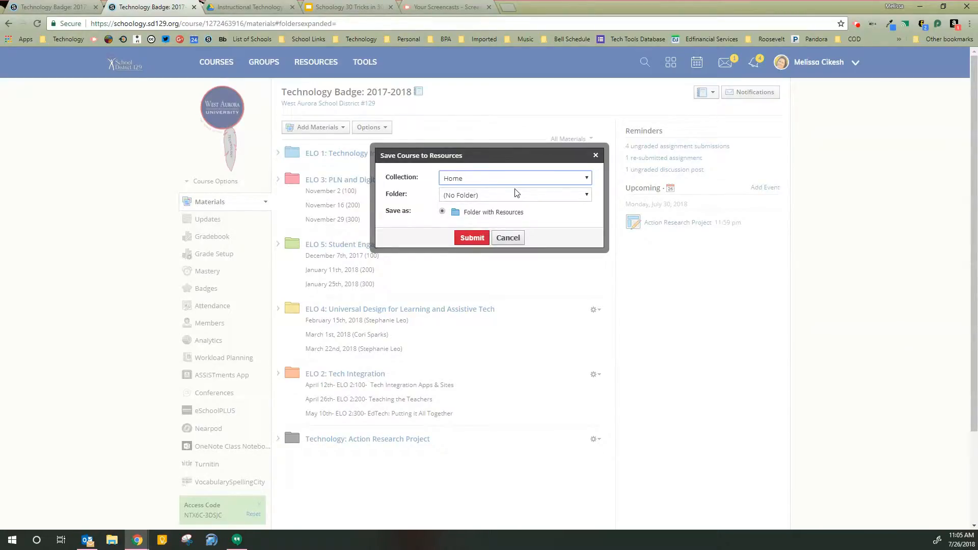
click(515, 195)
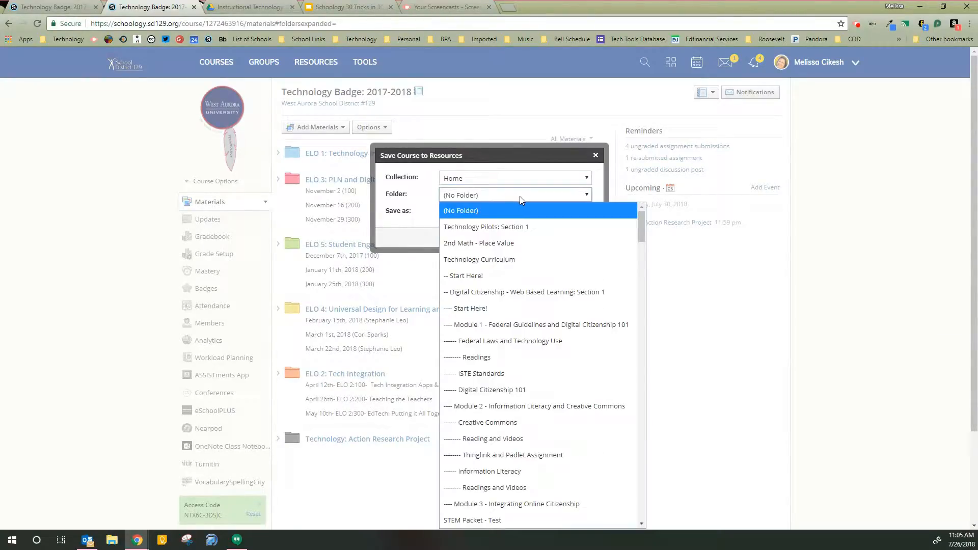
click(508, 194)
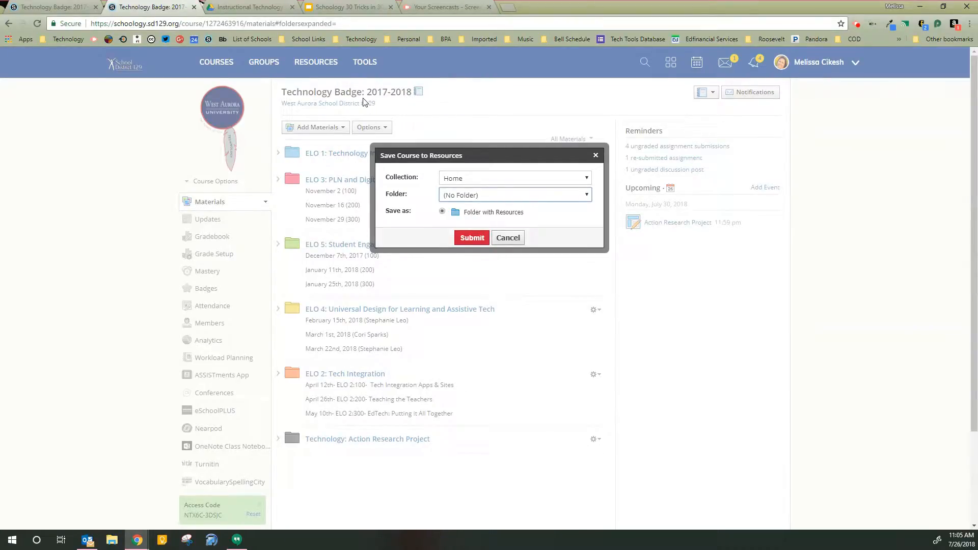
click(484, 238)
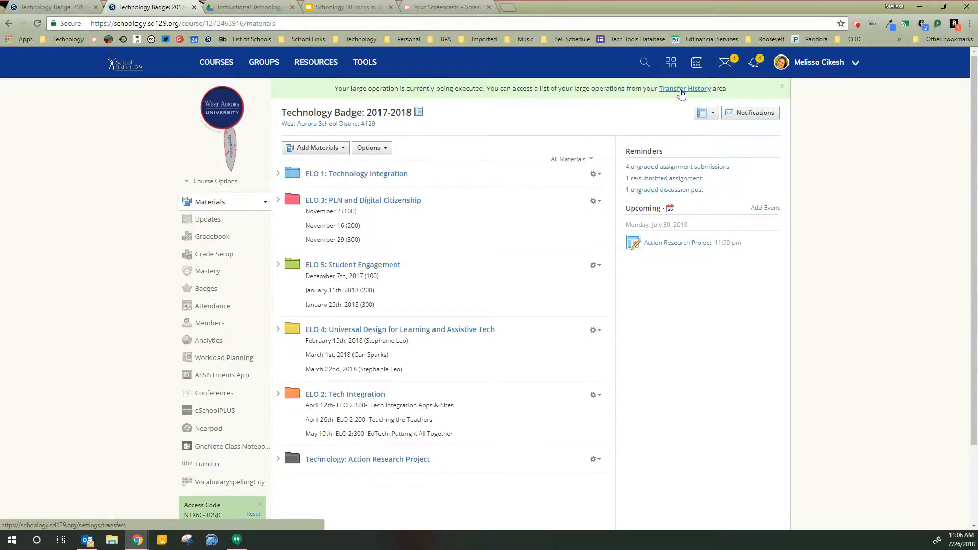
click(681, 90)
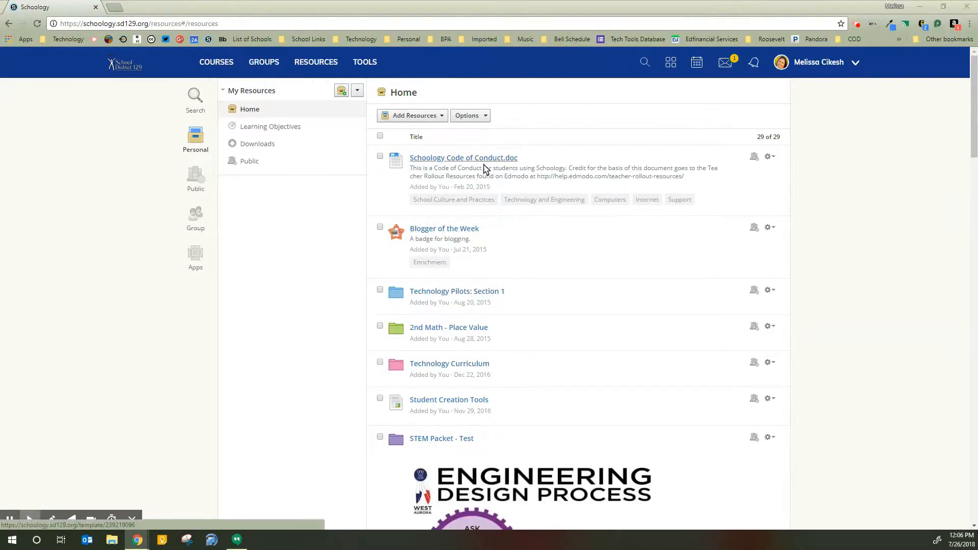
Add the Technology Badge: 2017-2018 folder from personal resources to the Technology Badge: 2018-2019 course, with the folder set to (None).
click(310, 63)
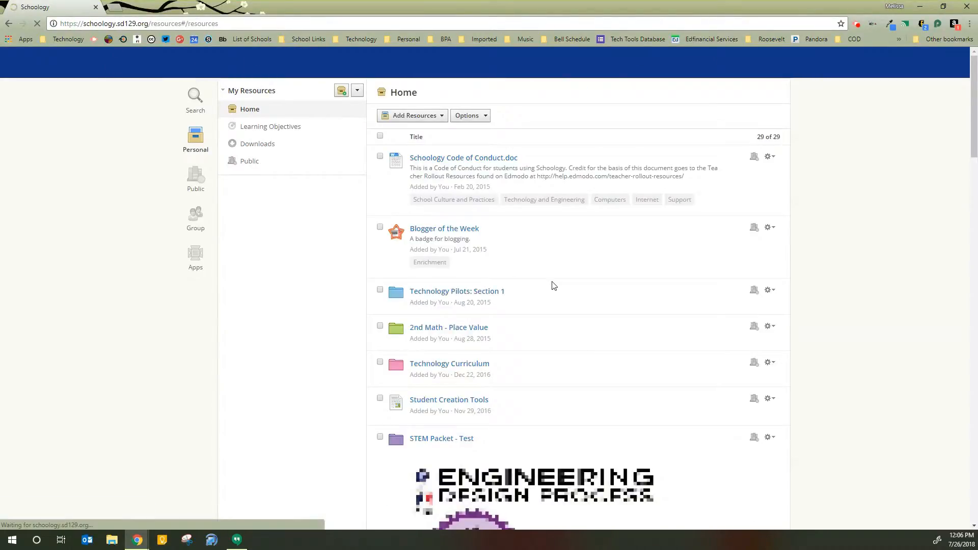
scroll(553, 285, down, 20)
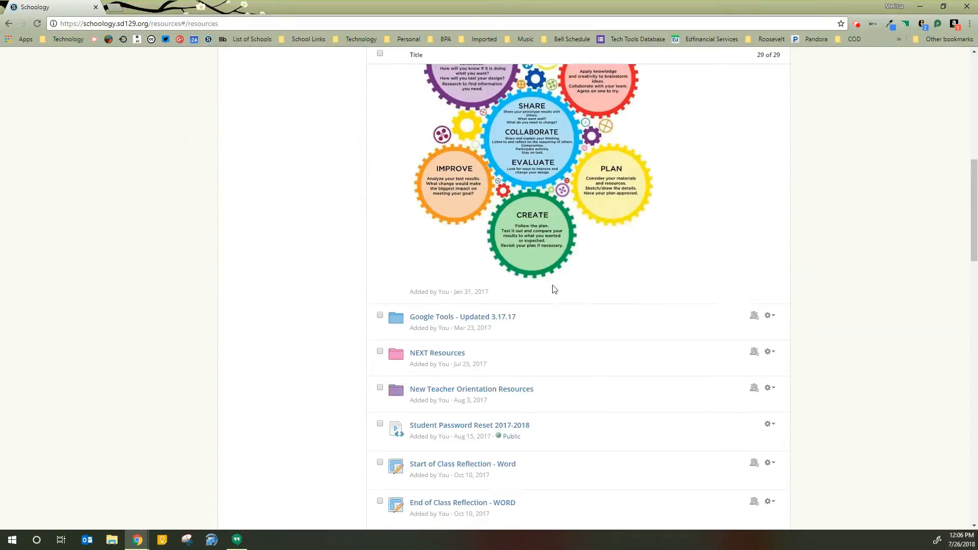
scroll(555, 291, down, 3)
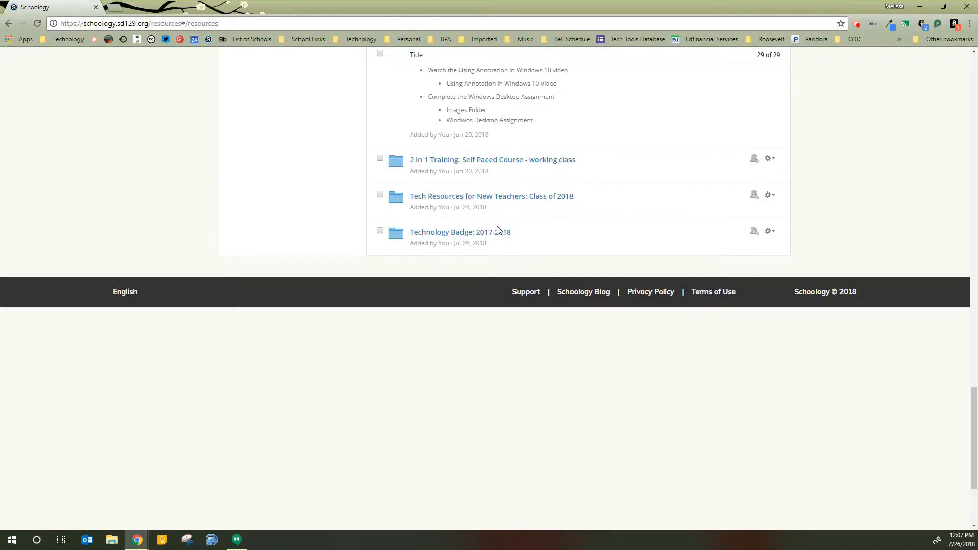
click(770, 231)
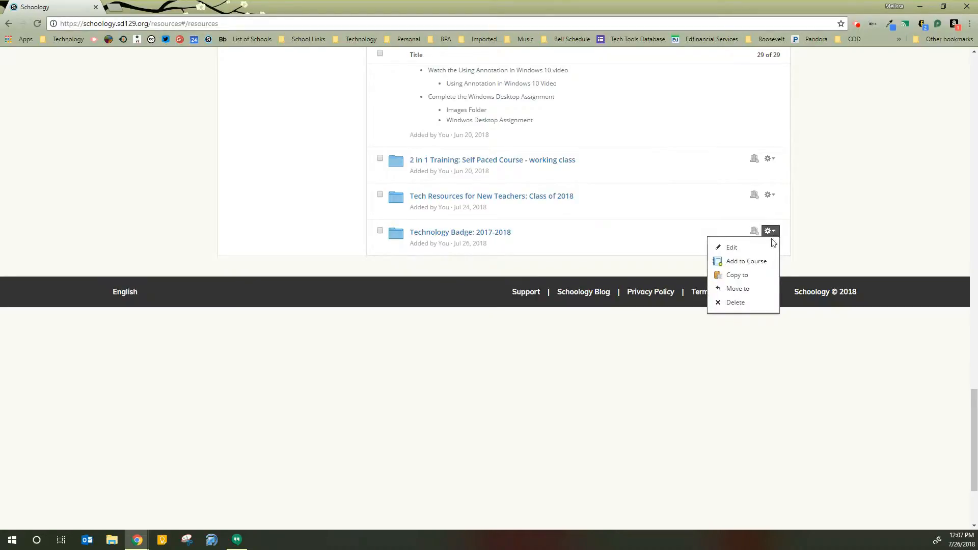
click(766, 263)
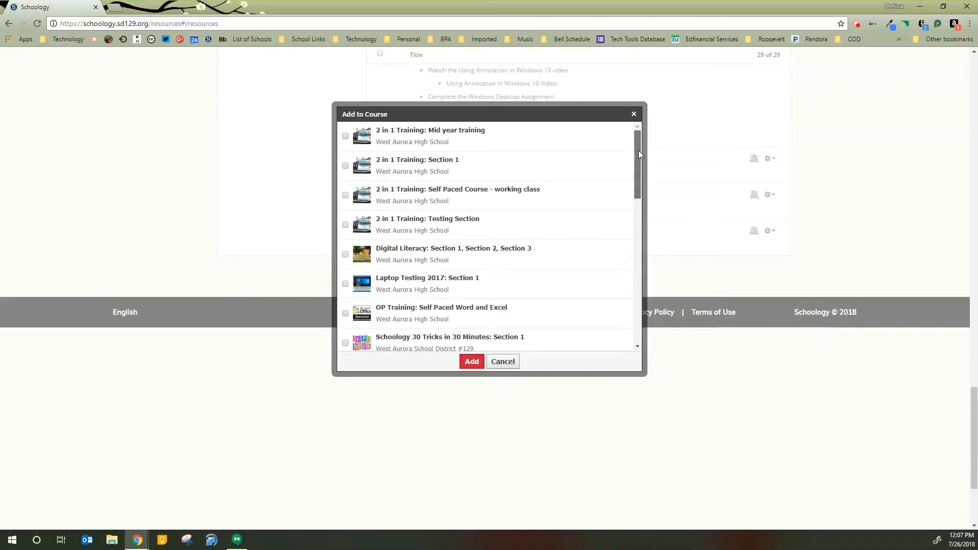
drag(638, 152, 639, 251)
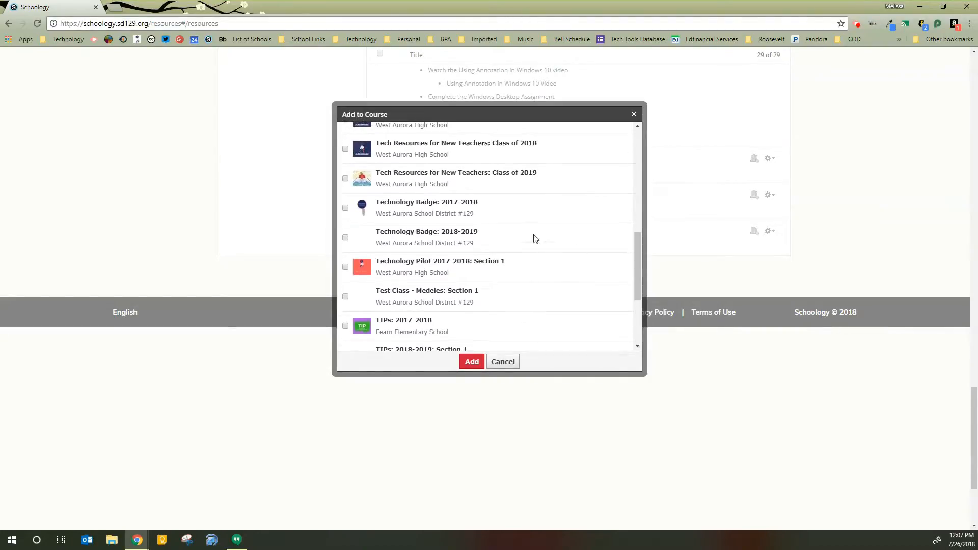
click(345, 237)
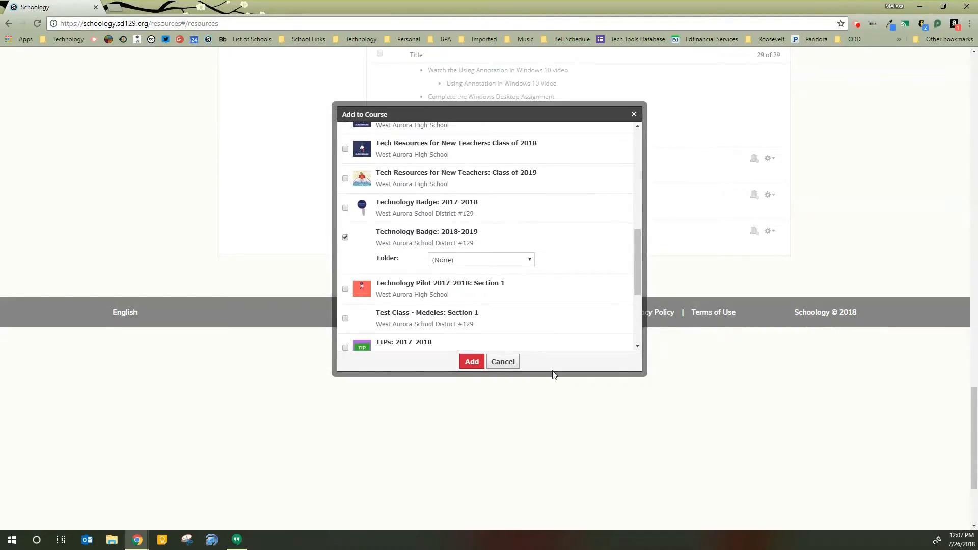
click(501, 262)
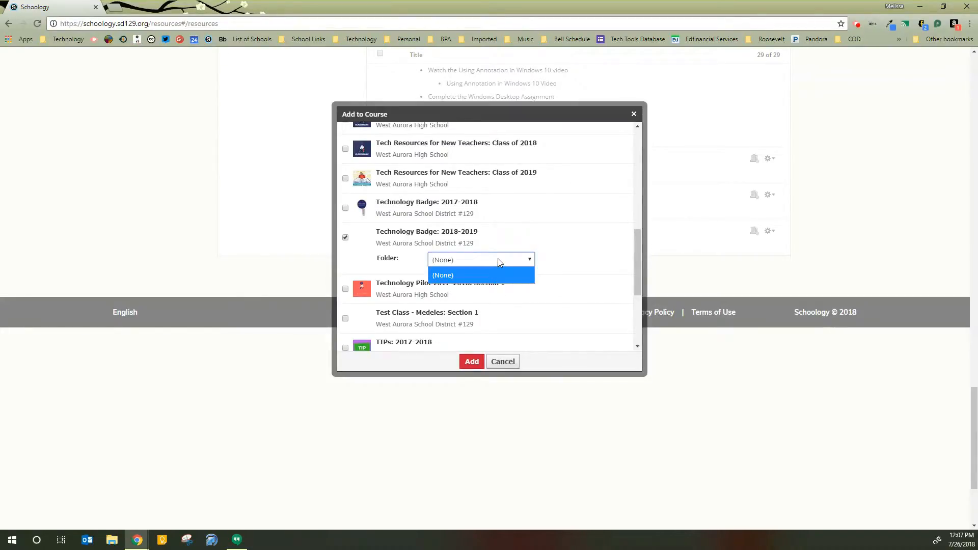
click(498, 260)
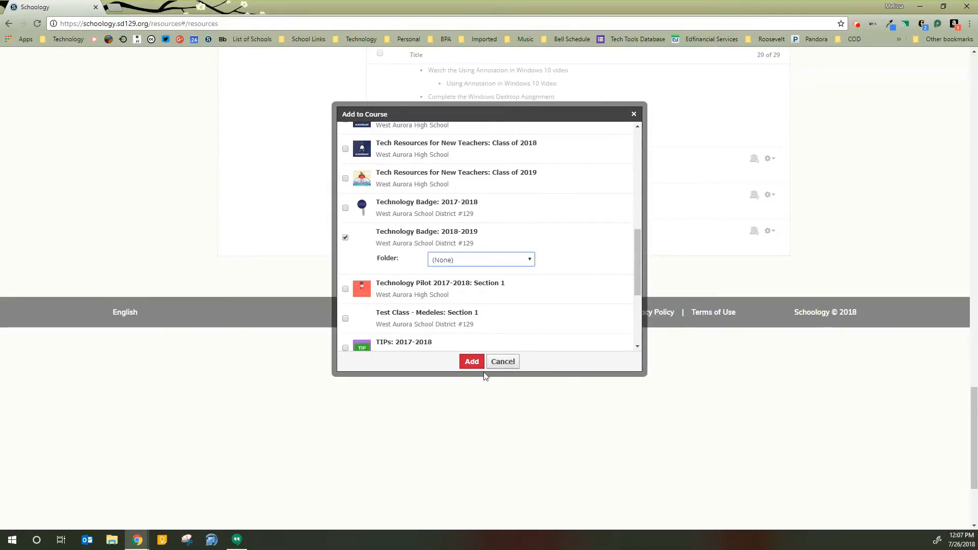
scroll(491, 377, up, 2)
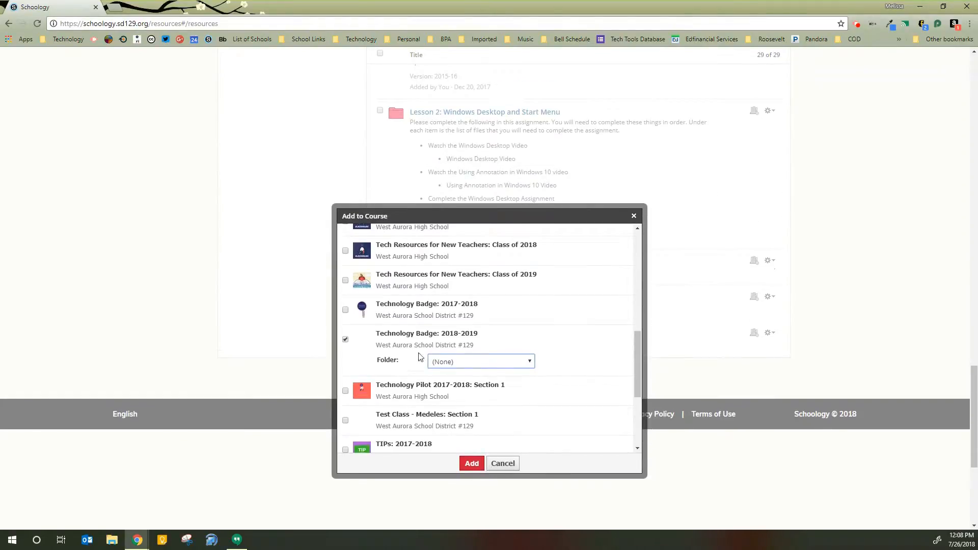
scroll(422, 359, down, 2)
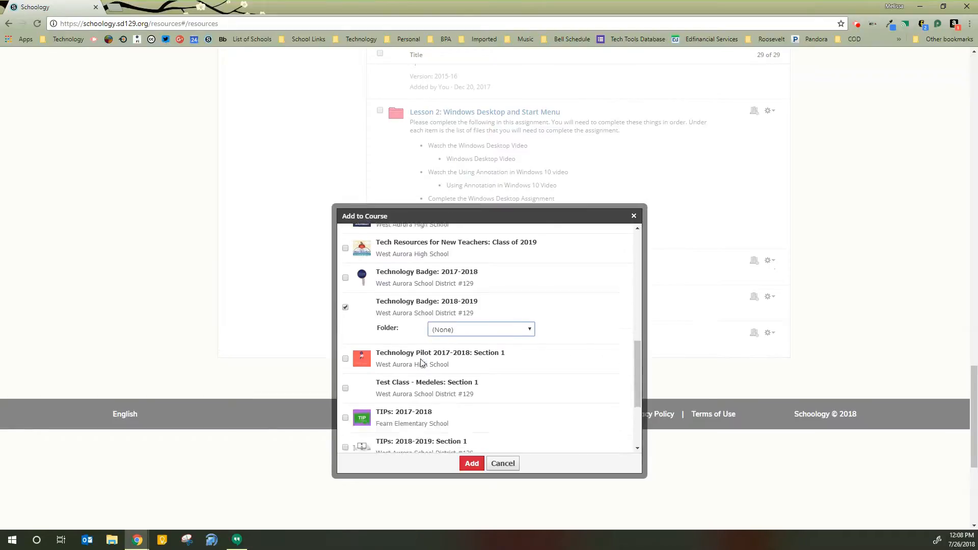
click(472, 463)
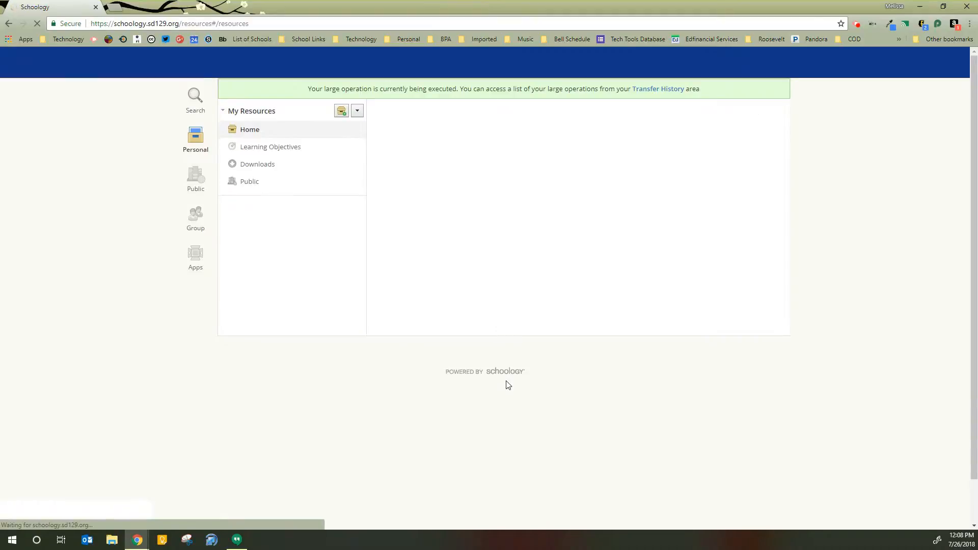
Return to the home page and open the Transfer History in the account settings.
scroll(660, 97, down, 20)
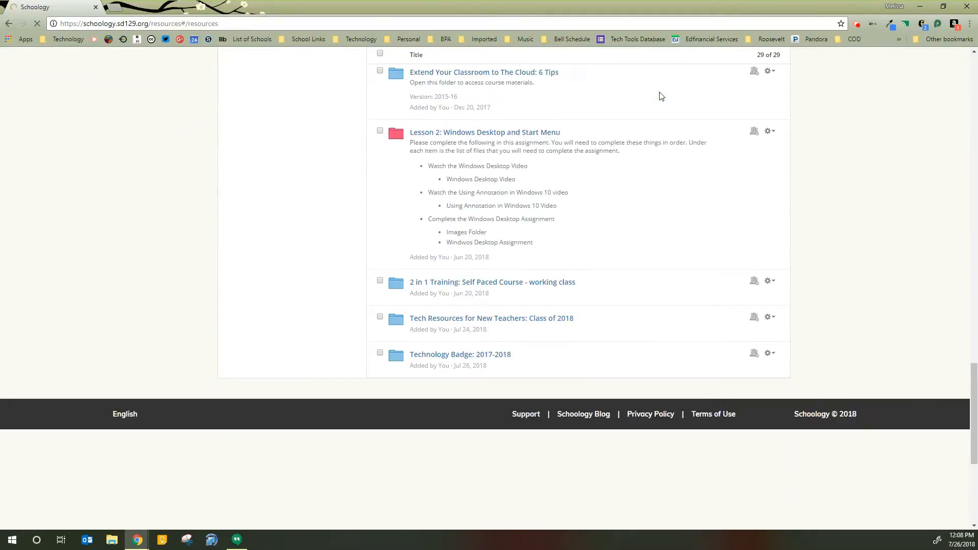
drag(974, 381, 960, 57)
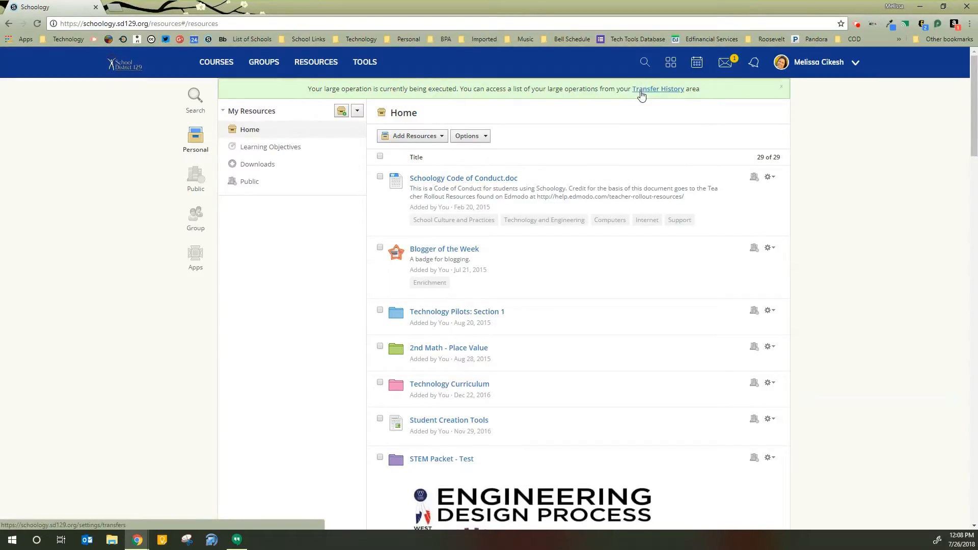
click(124, 71)
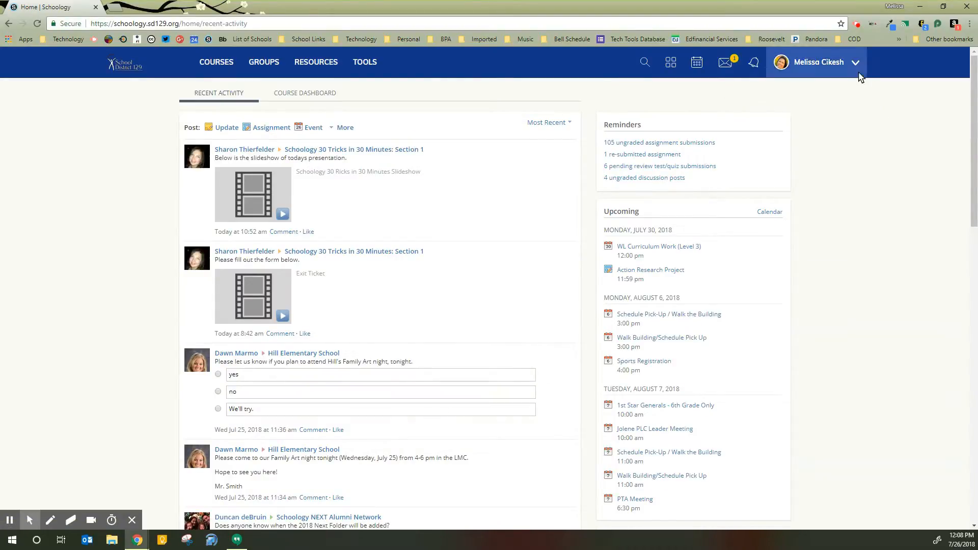
click(855, 63)
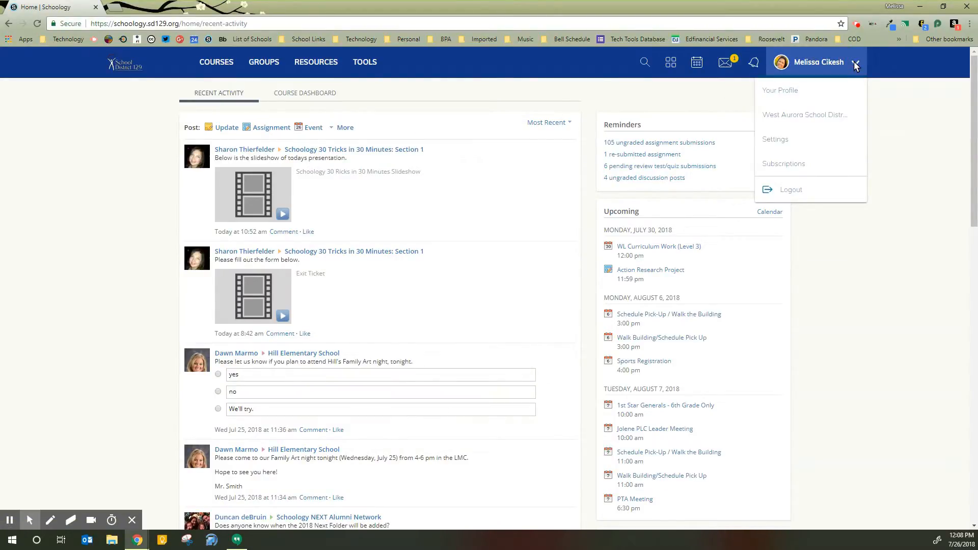
click(780, 145)
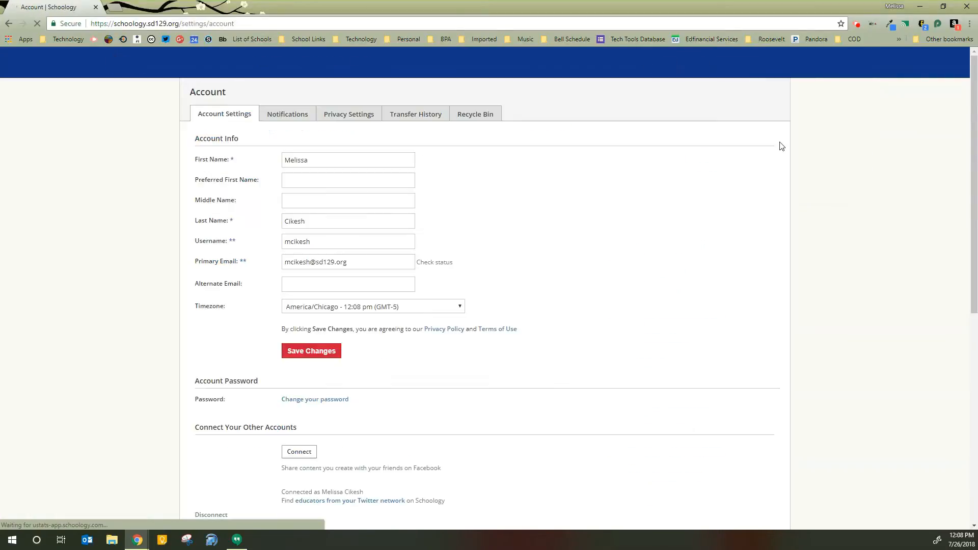
click(412, 115)
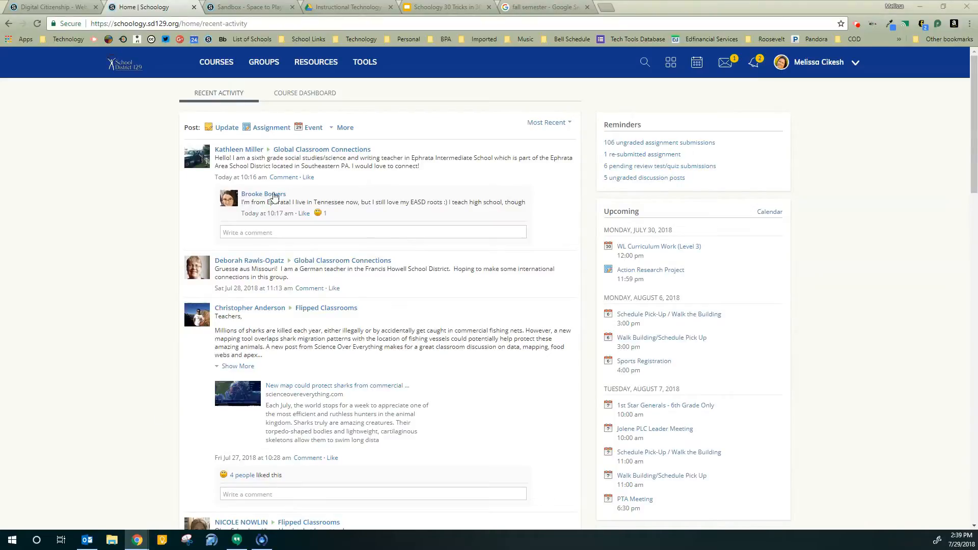
Open the Technology Badge 2018-2019 section from the full course list and expand its Technology Badge: 2017-2018 folder.
click(224, 65)
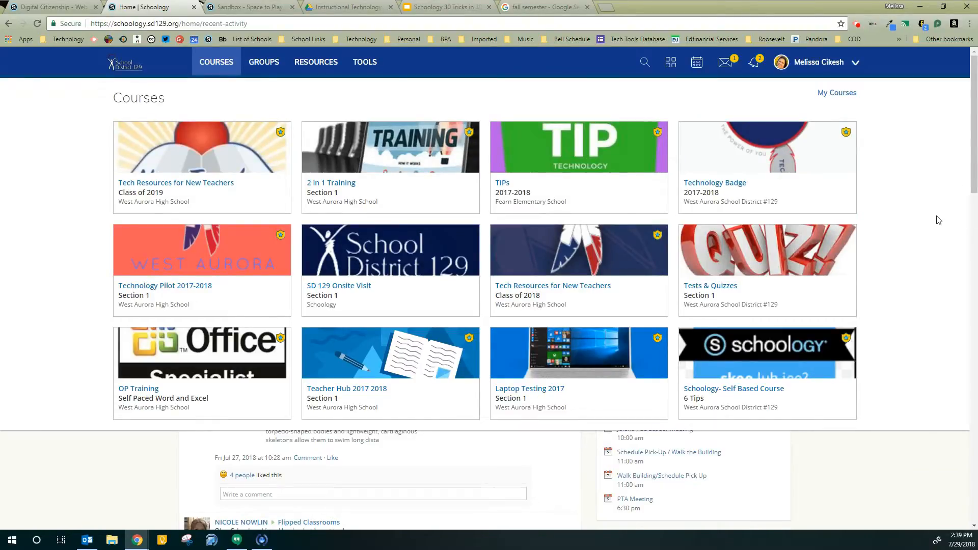
click(837, 93)
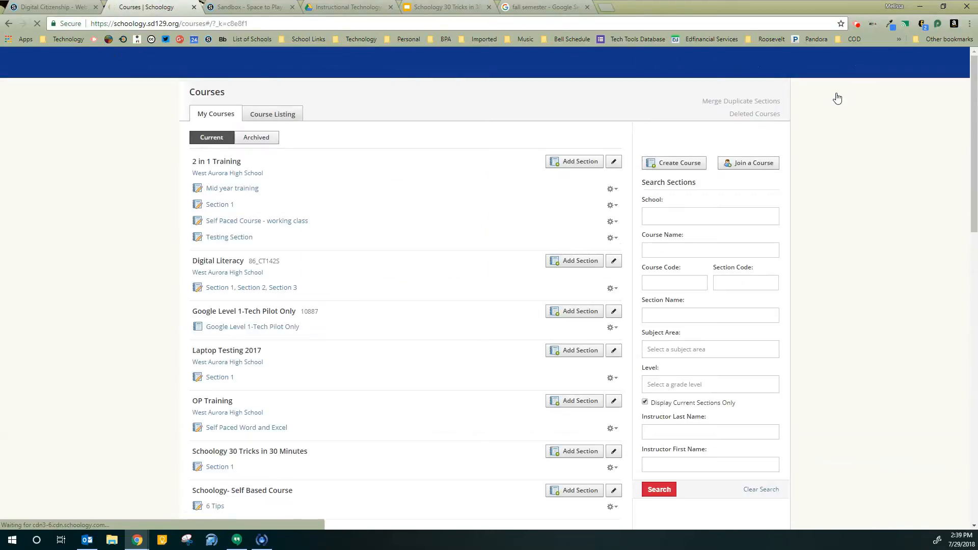
scroll(249, 367, down, 10)
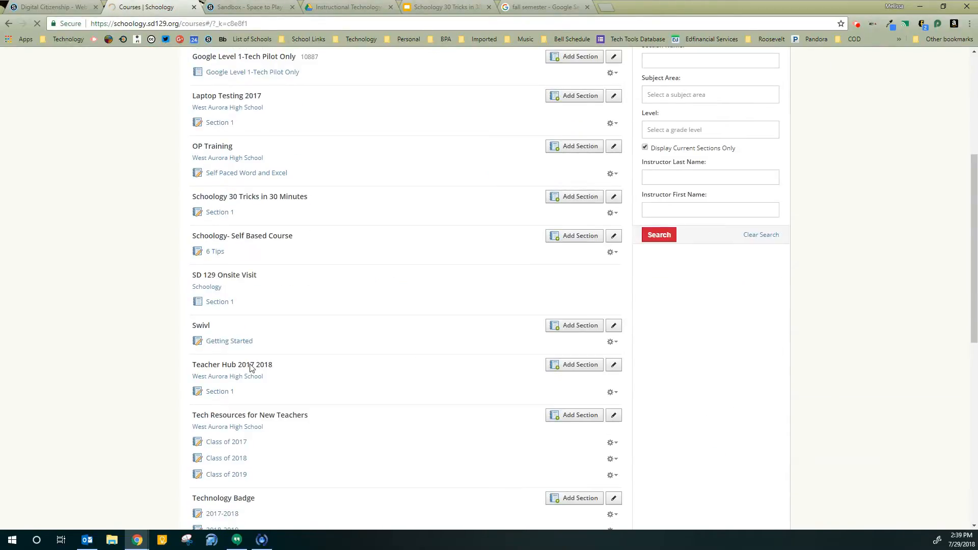
scroll(249, 367, down, 4)
scroll(250, 365, up, 3)
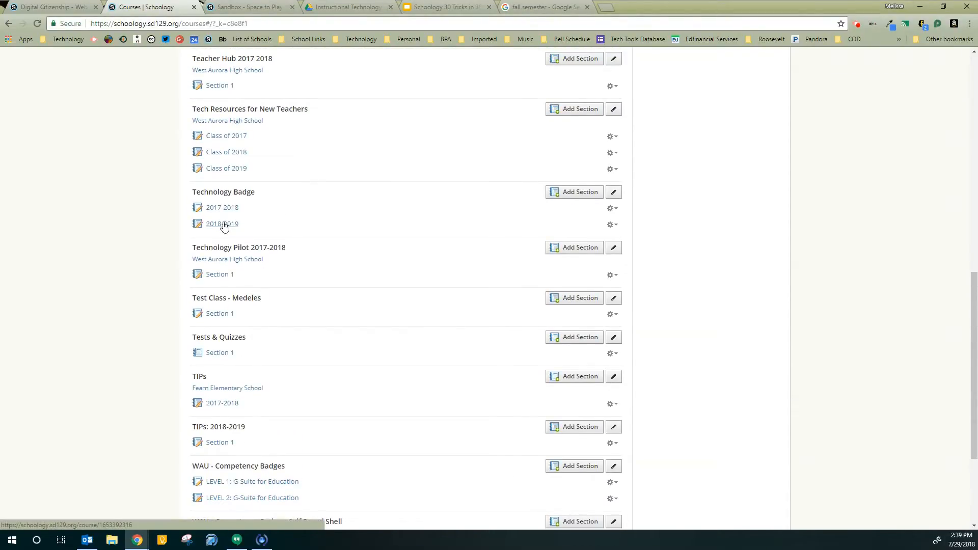
click(223, 225)
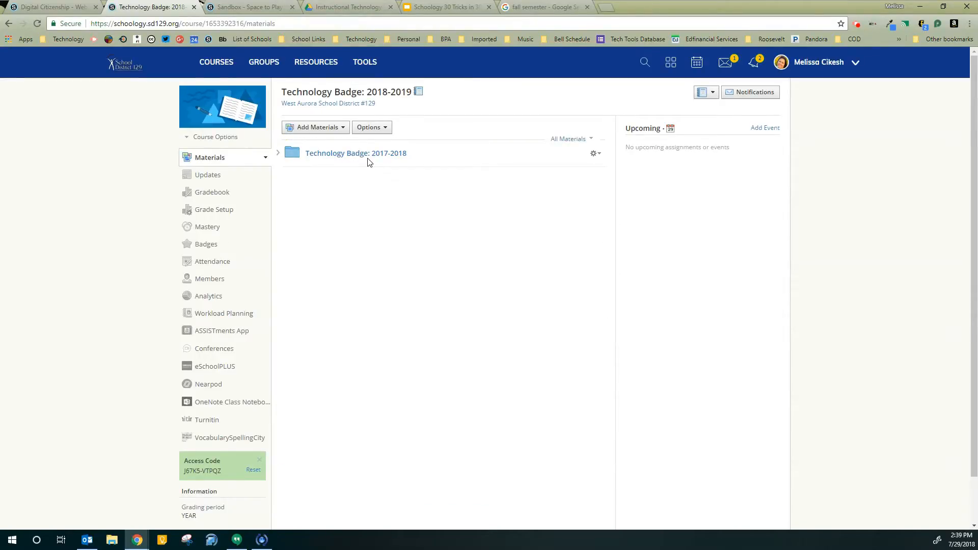
click(278, 153)
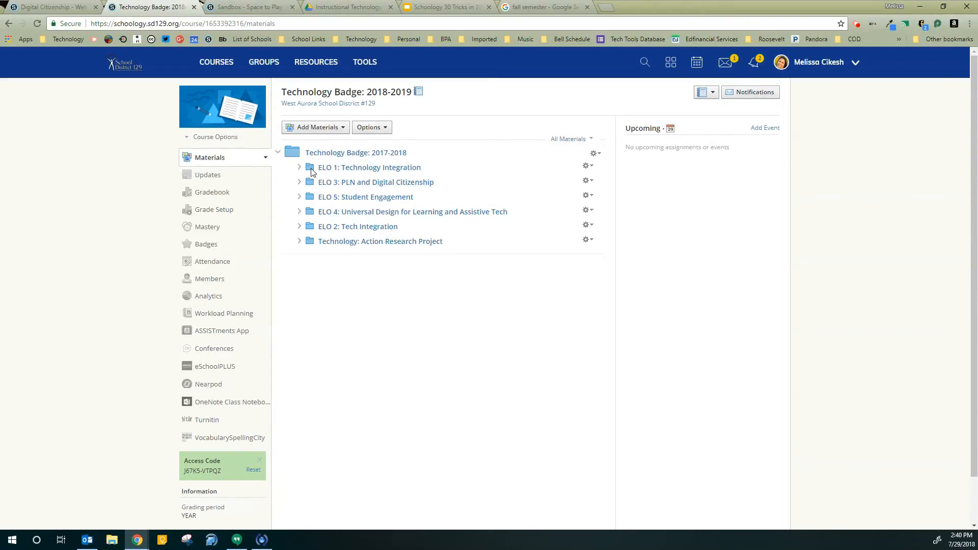
Move the ELO 1: Technology Integration folder out of the Technology Badge: 2017-2018 folder to the course's top level.
drag(312, 171, 290, 303)
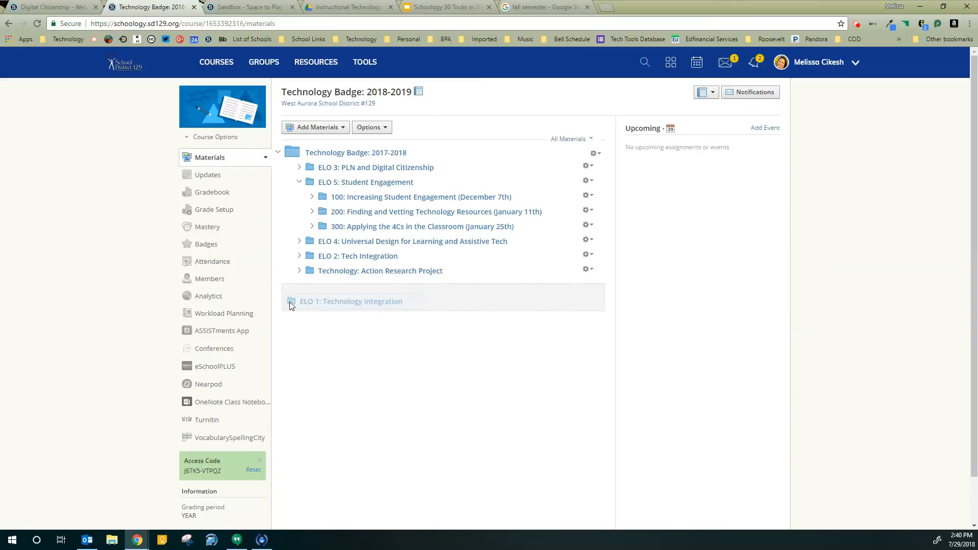
drag(291, 305, 292, 380)
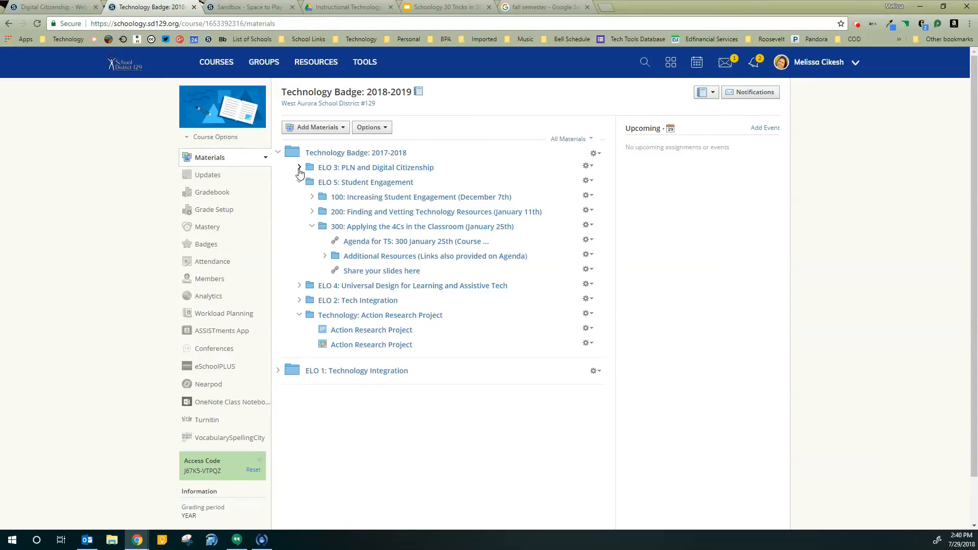